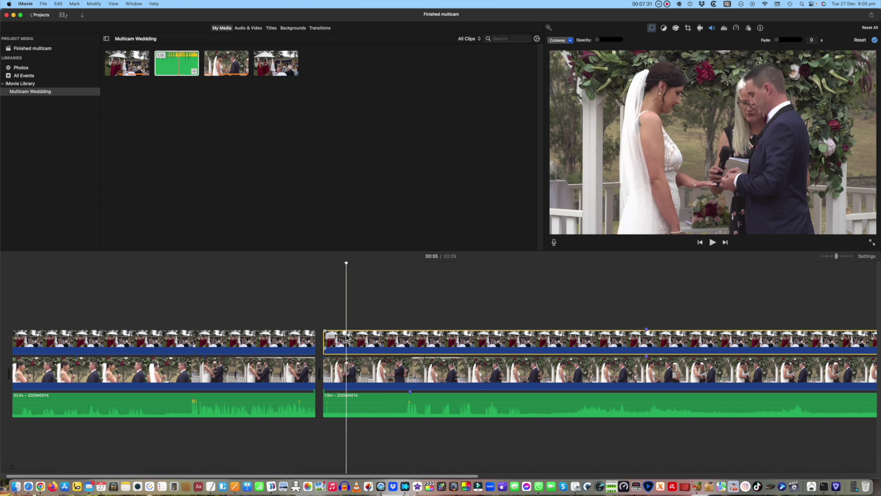
Step: Split the cutaway so a short piece shows the wide gazebo angle at full opacity, then review it
key("super+b")
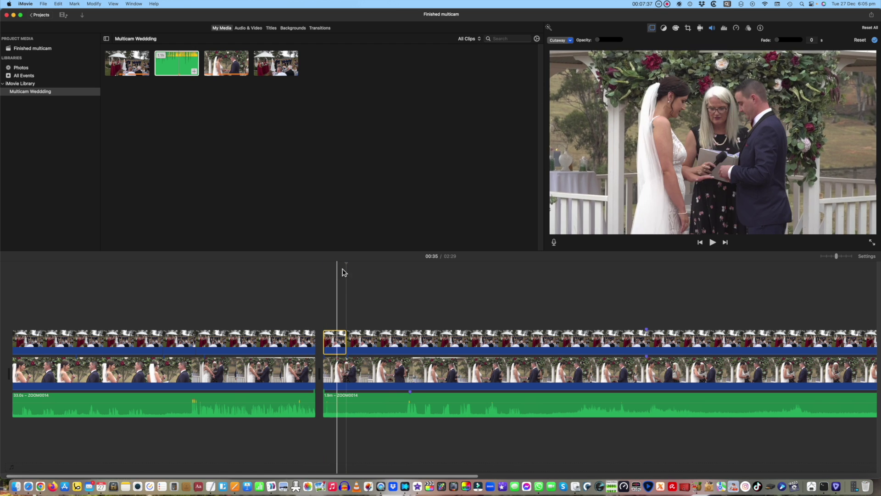
left_click(341, 338)
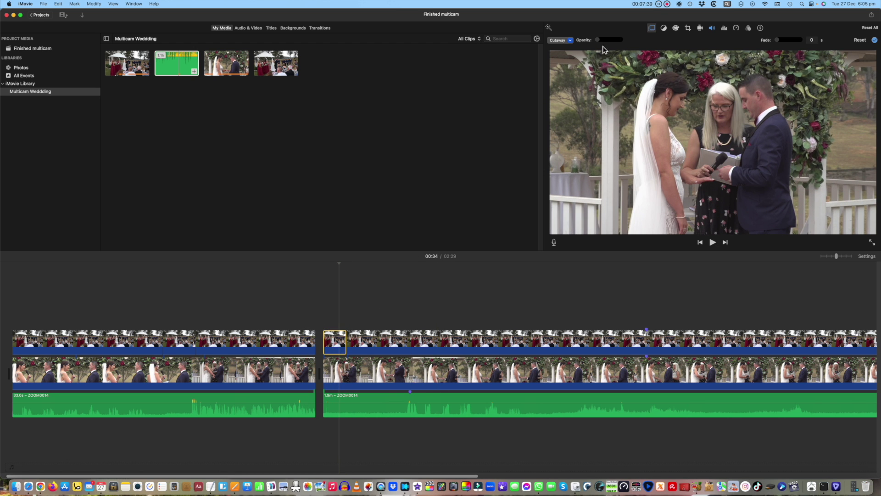
left_click_drag(599, 43, 631, 43)
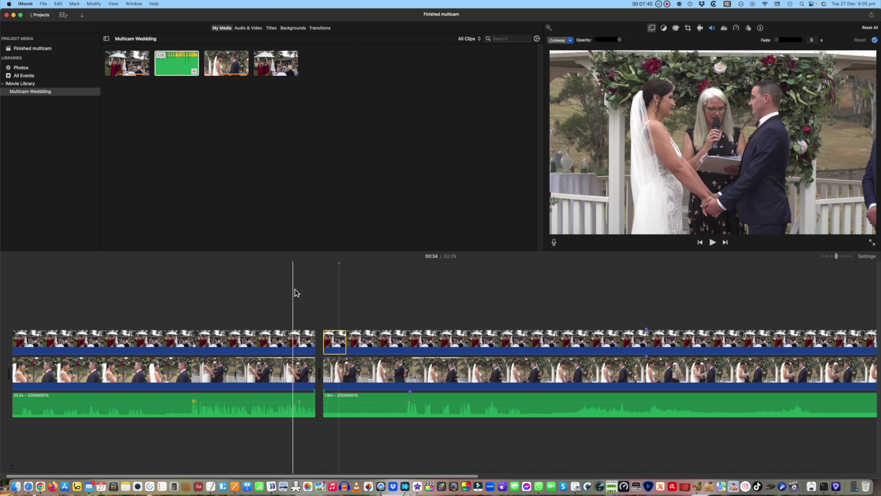
left_click(306, 288)
key("space")
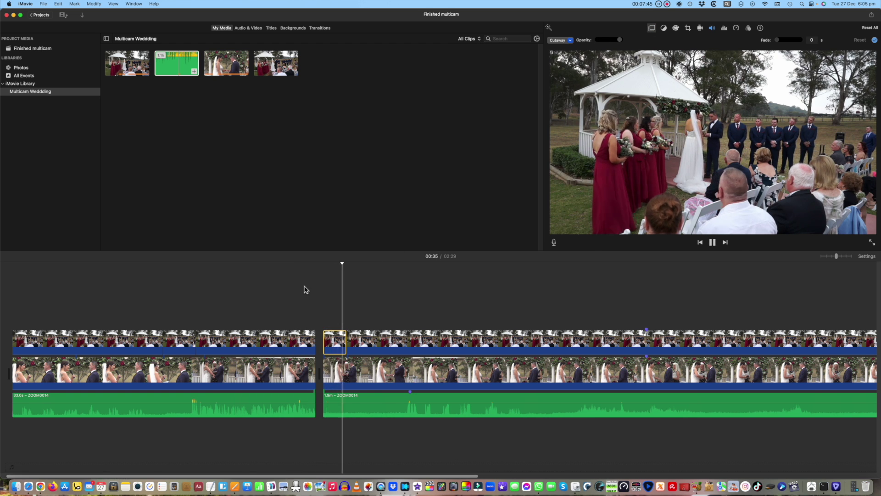
key("space")
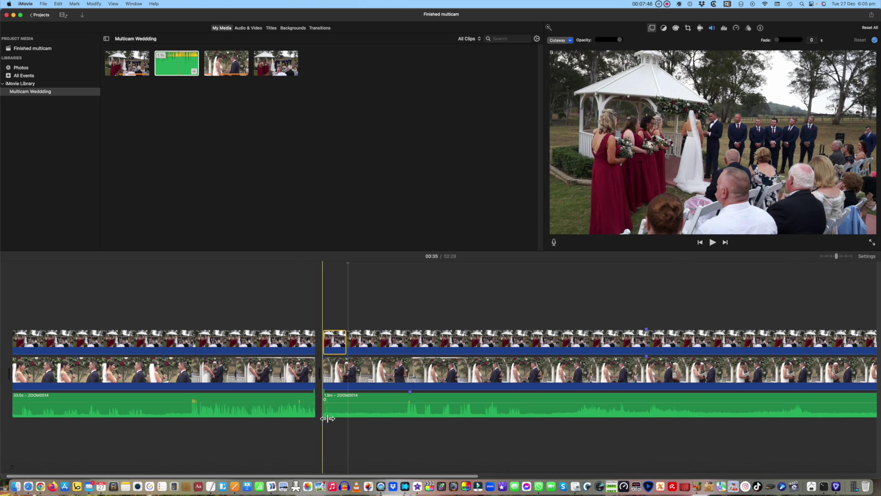
Step: Extend the second audio clip's start earlier so it overlaps the first
left_click_drag(324, 412, 292, 421)
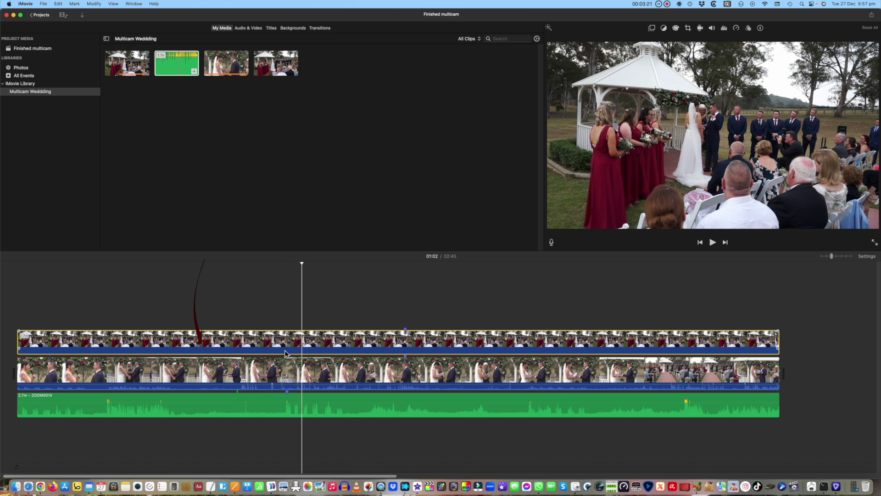
left_click(327, 342)
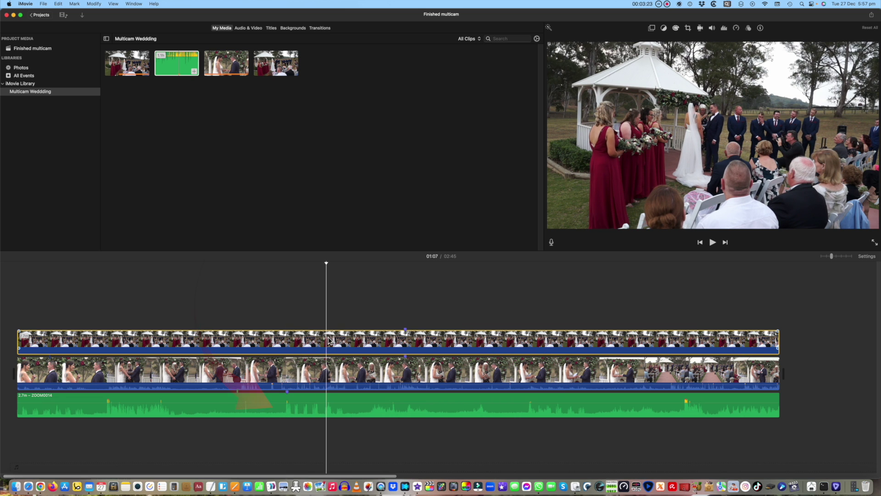
scroll(322, 340, "left", 1)
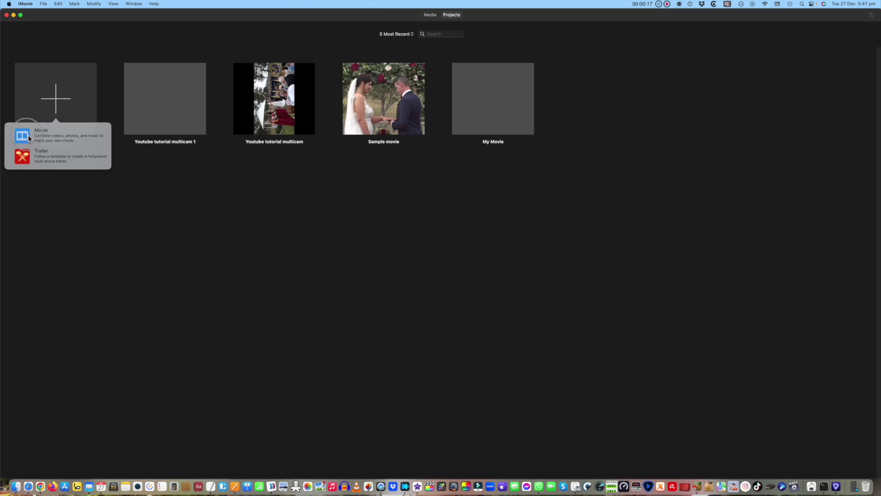
Step: Create the new movie My Movie 1 and pick the third clip, the couple at the arch
left_click(30, 136)
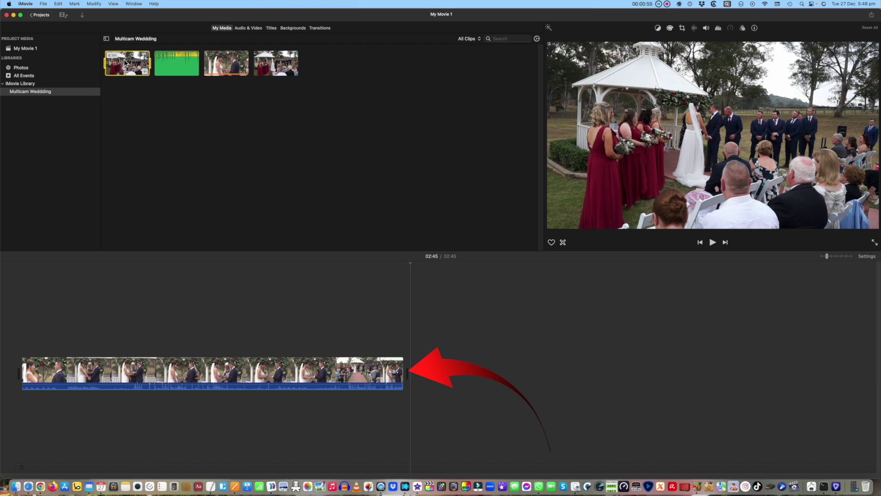
left_click_drag(126, 64, 18, 327)
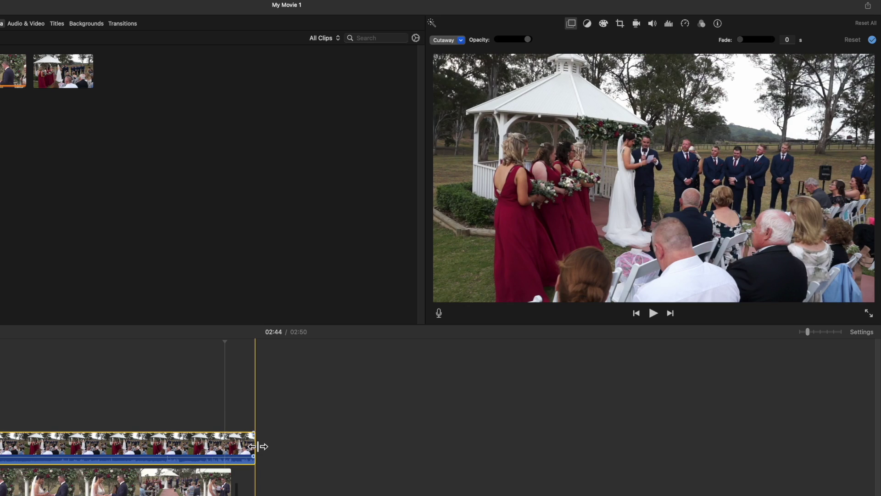
left_click_drag(258, 446, 133, 446)
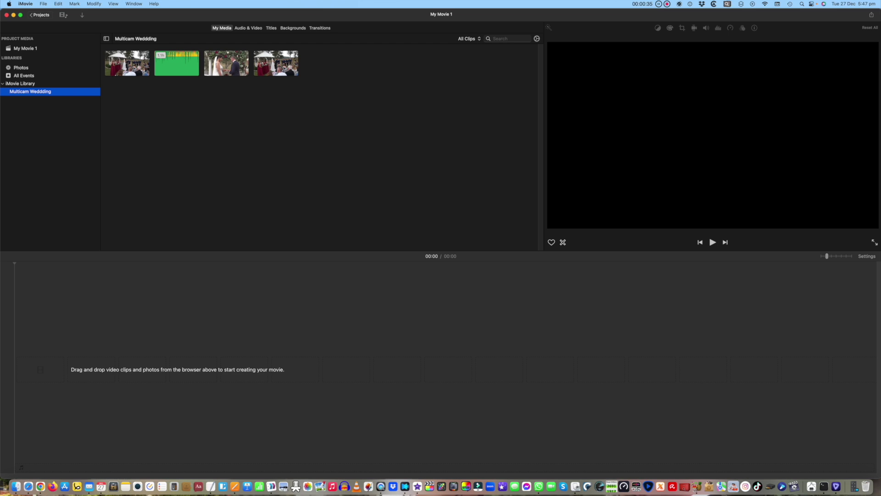
left_click(738, 263)
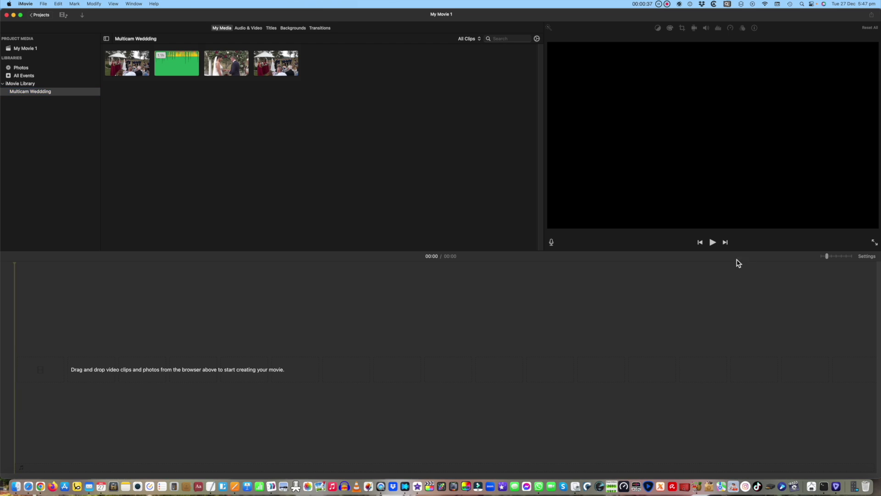
left_click(228, 61)
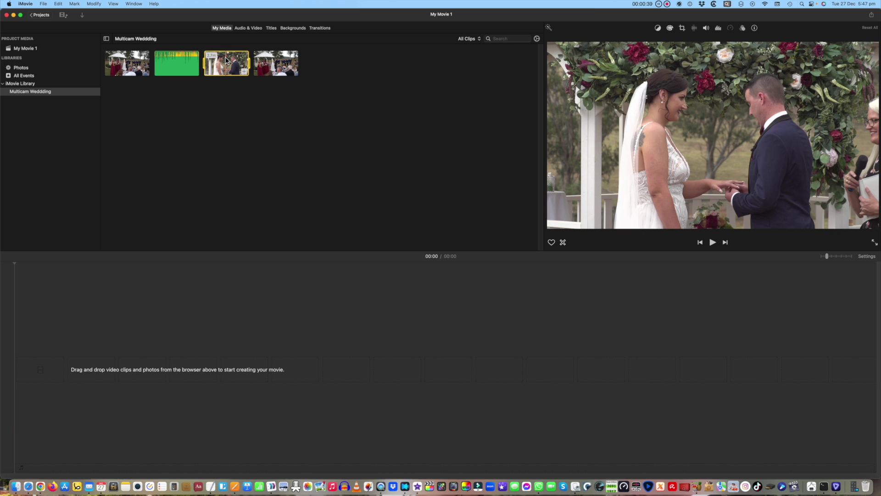
Step: Place the couple clip at the start, overlay the wide gazebo clip above it, and set its opacity to 0
left_click_drag(226, 60, 110, 280)
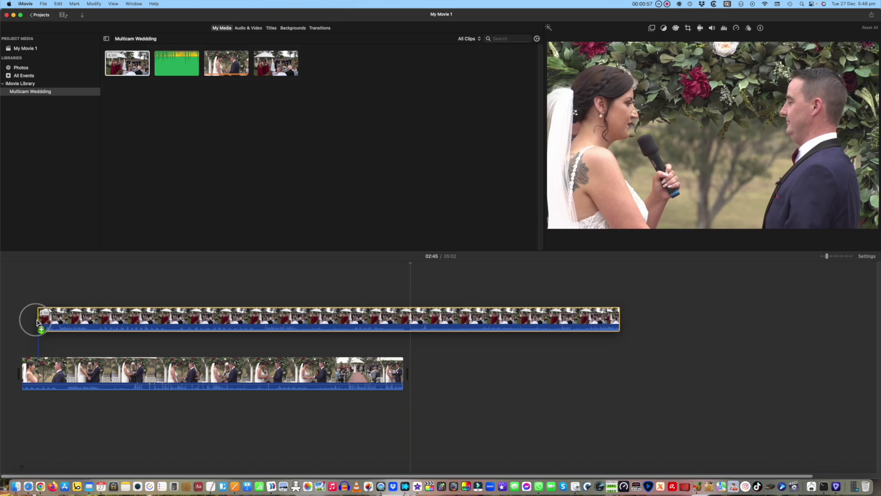
left_click_drag(29, 317, 21, 337)
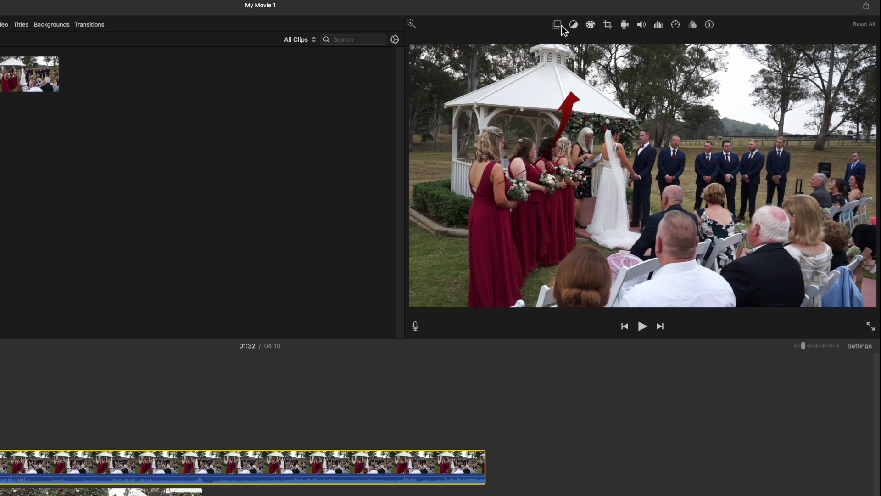
left_click(651, 28)
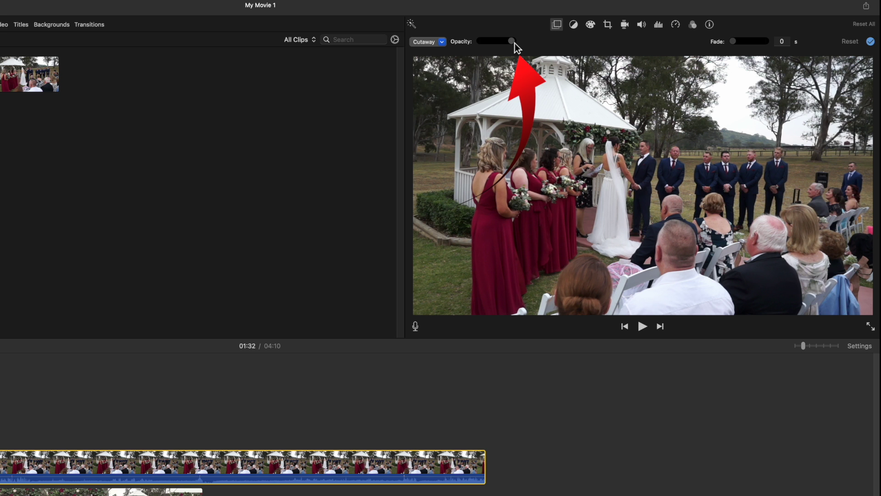
left_click_drag(513, 42, 463, 57)
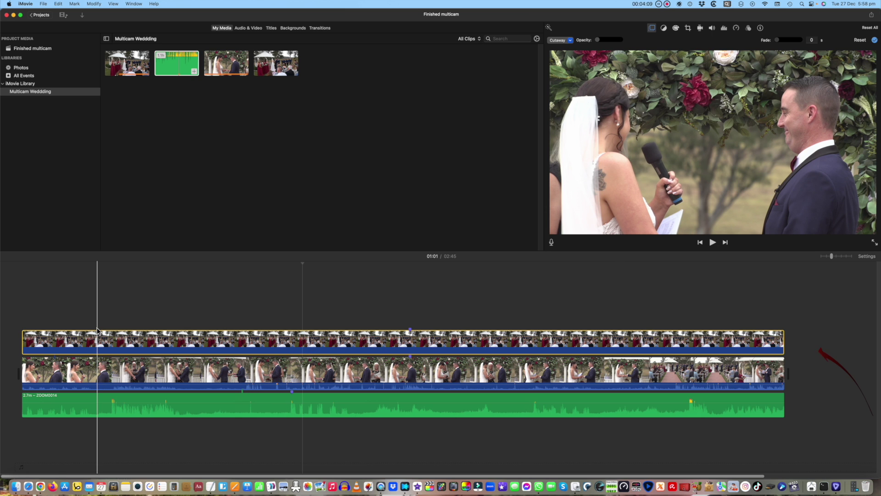
Step: Move the playhead near the start and select the gazebo cutaway above the couple clip
left_click(98, 331)
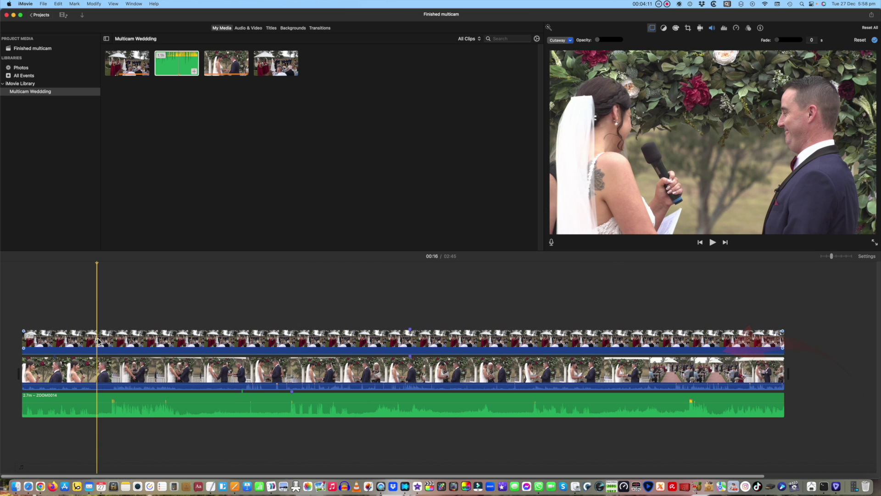
left_click(98, 341)
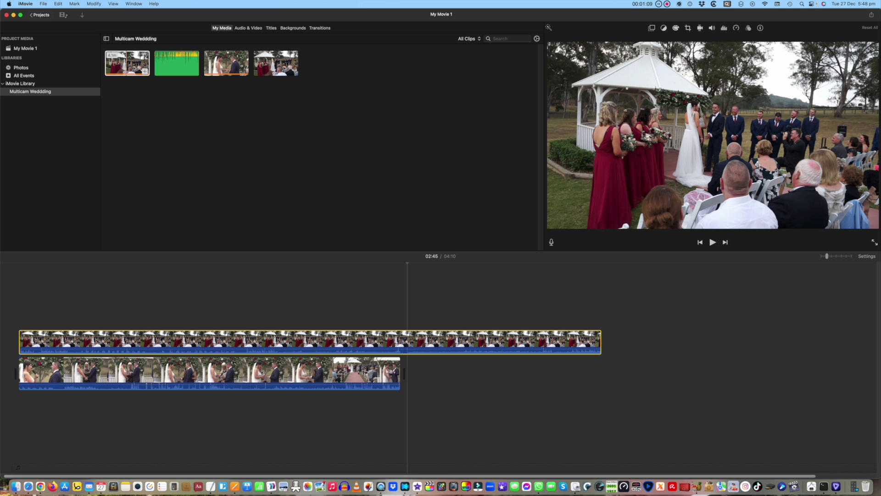
Step: Set the gazebo cutaway's overlay opacity to zero and add a marker at the current point
left_click(231, 339)
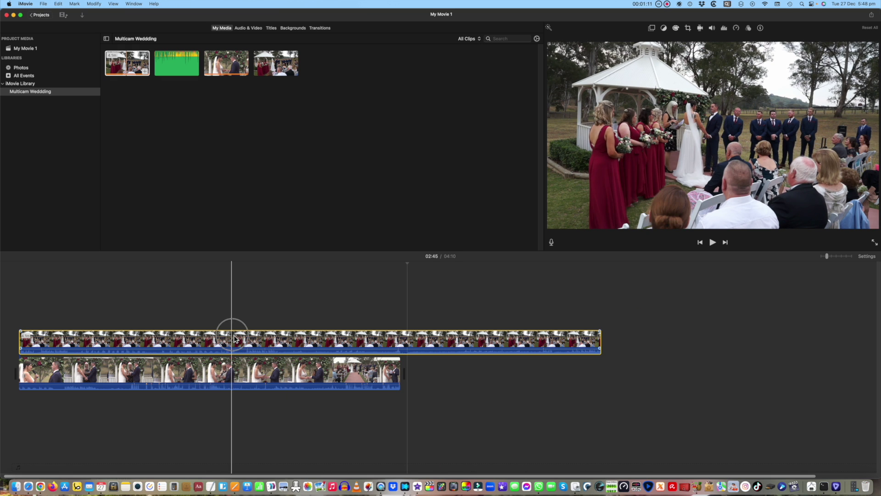
left_click(652, 28)
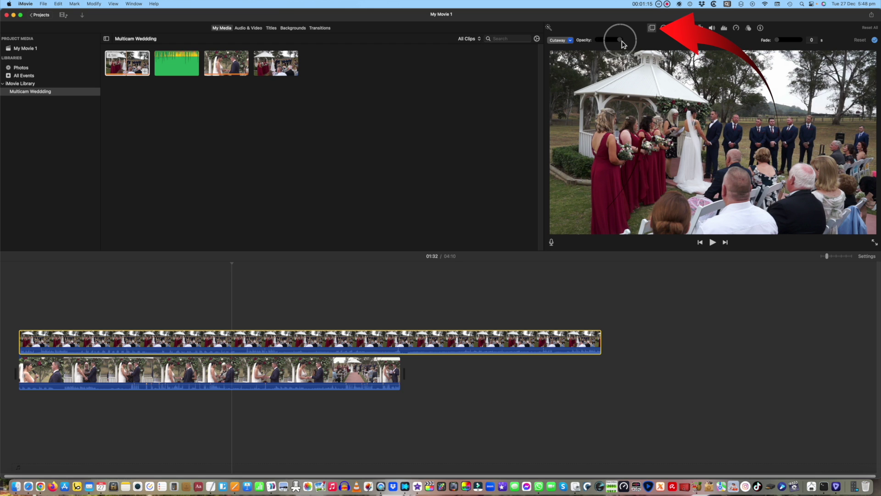
left_click_drag(622, 41, 594, 39)
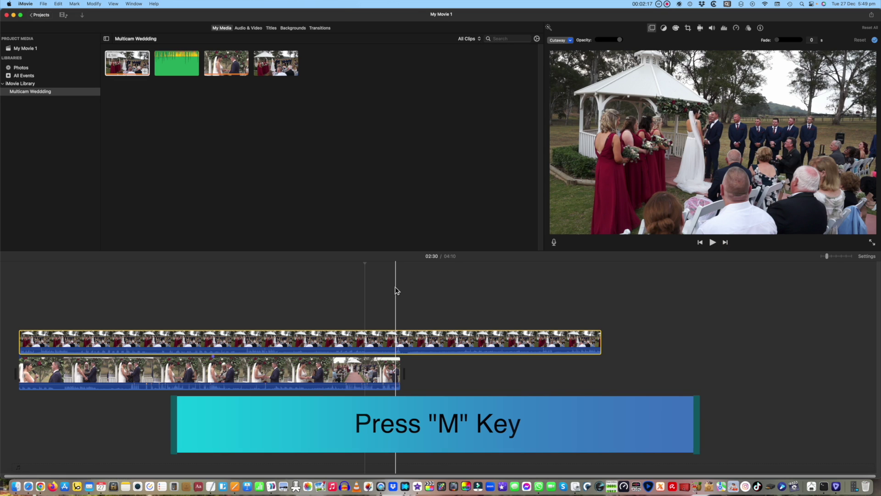
key("m")
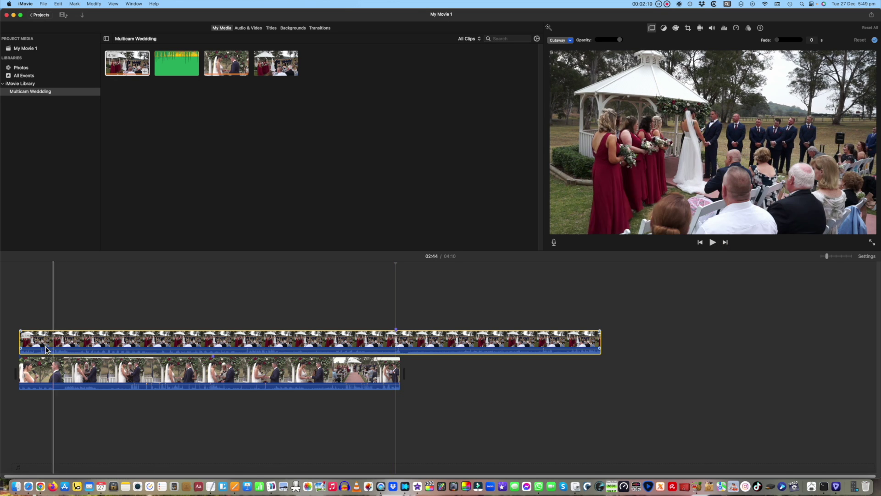
left_click_drag(20, 343, 218, 344)
left_click_drag(323, 340, 159, 337)
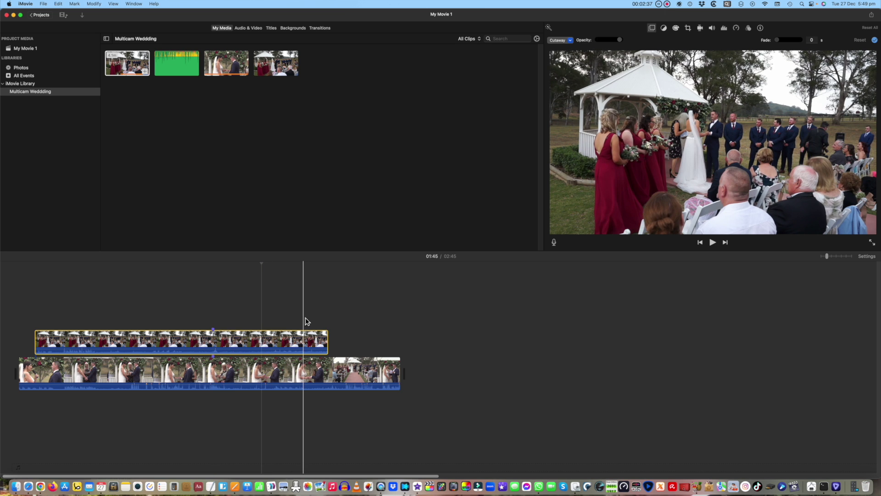
Step: Drag the cutaway's right edge so it ends together with the couple clip
left_click_drag(328, 342, 400, 343)
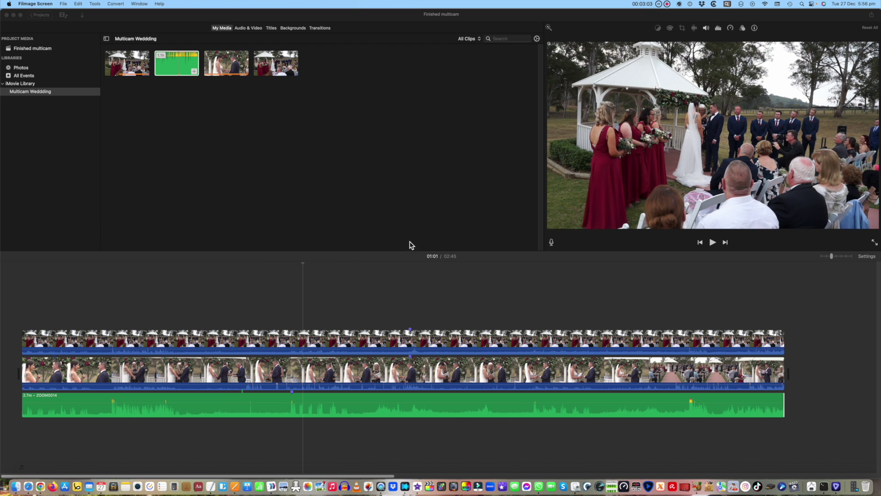
left_click(287, 292)
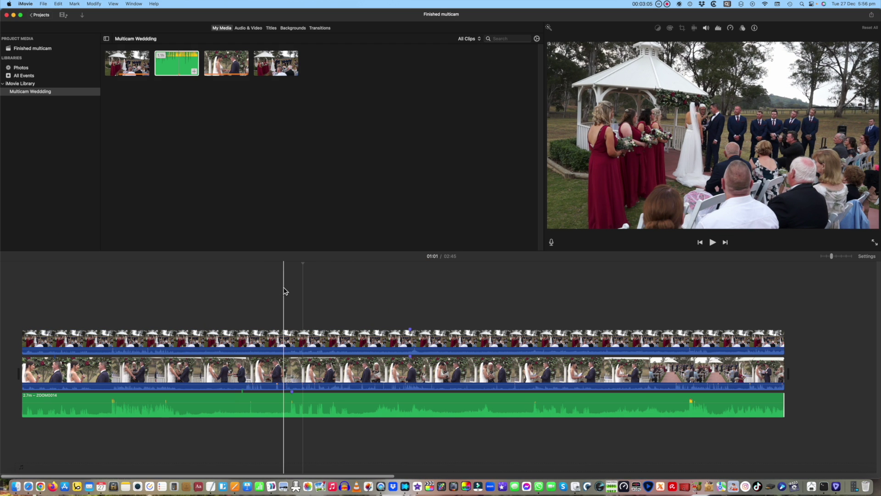
left_click(285, 291)
key("space")
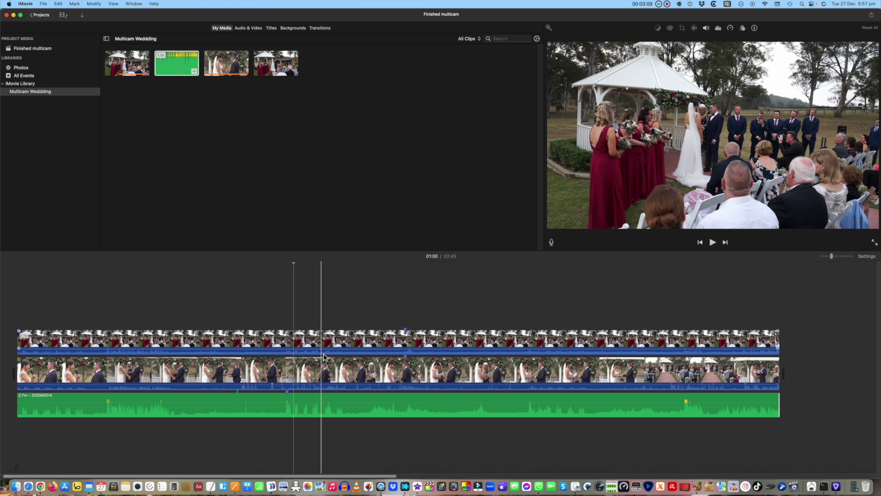
left_click(285, 353)
key("space")
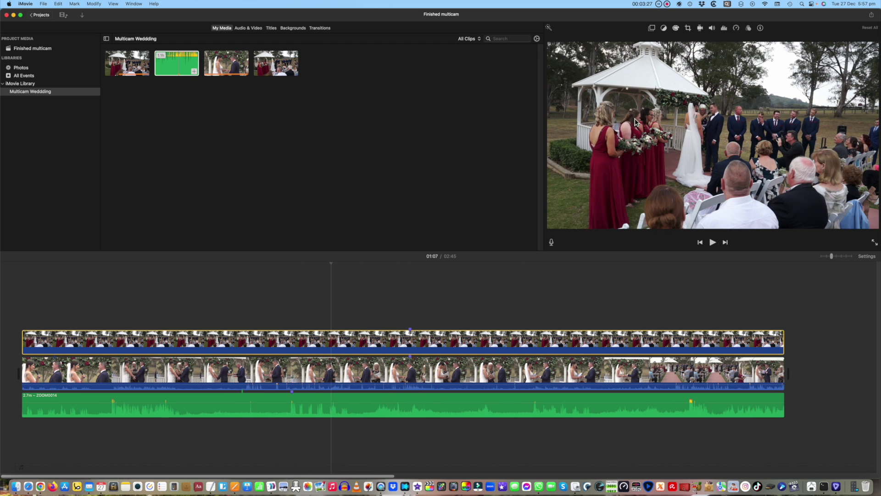
Step: Set the wide cutaway clip's overlay opacity to zero
left_click(504, 344)
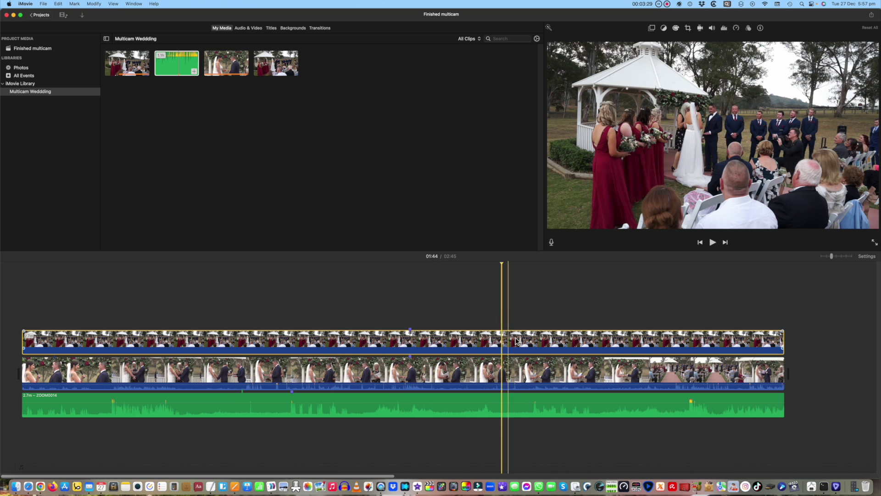
left_click(652, 29)
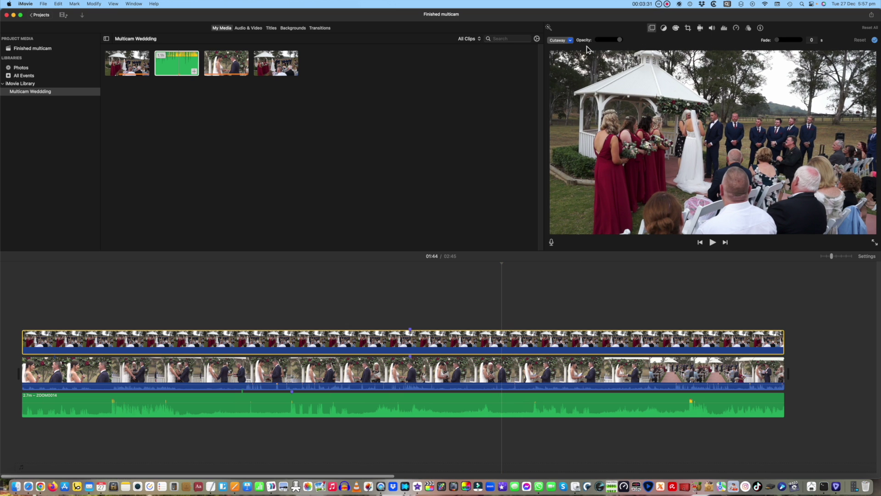
left_click_drag(621, 40, 590, 44)
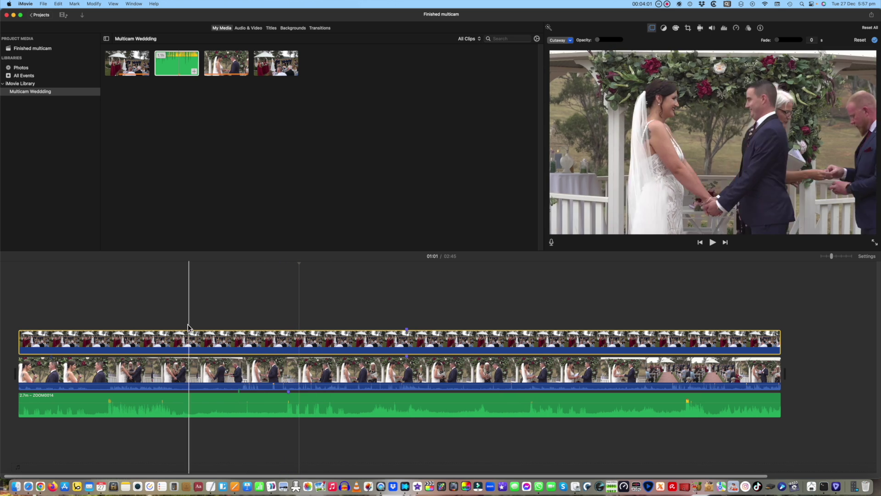
Step: Move the playhead back to 00:16 and select the top cutaway clip
scroll(188, 327, "left", 1)
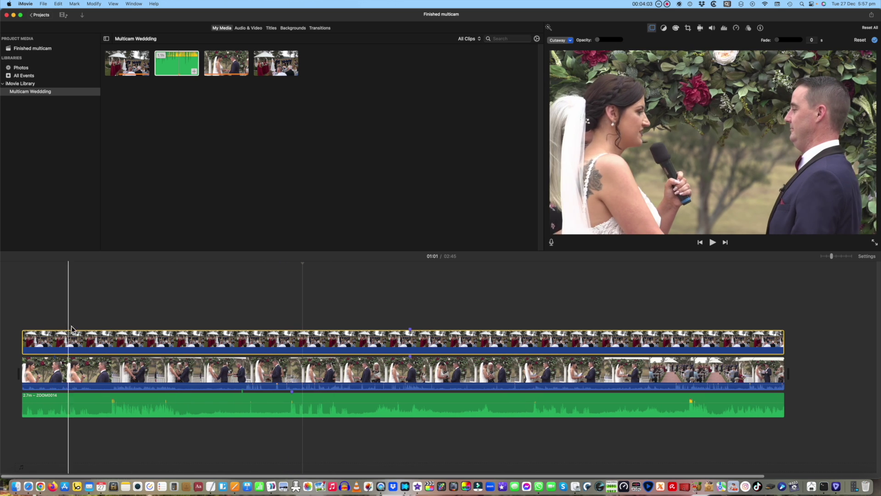
left_click(97, 335)
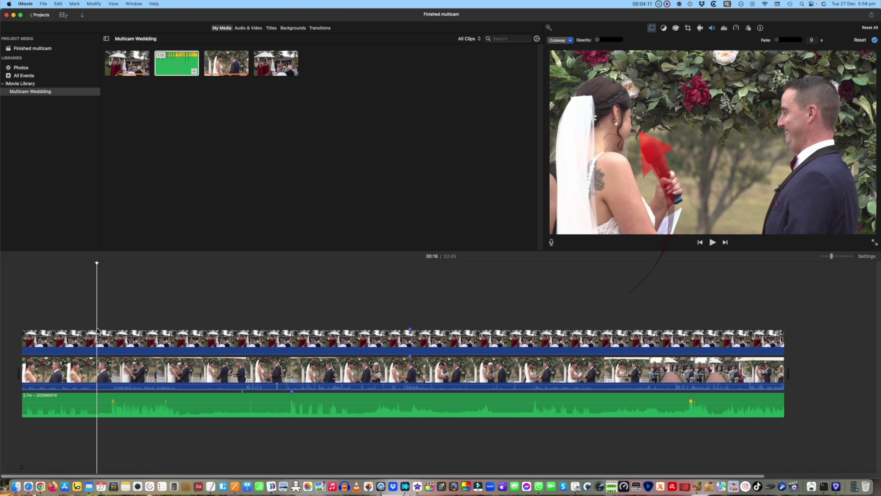
left_click(98, 340)
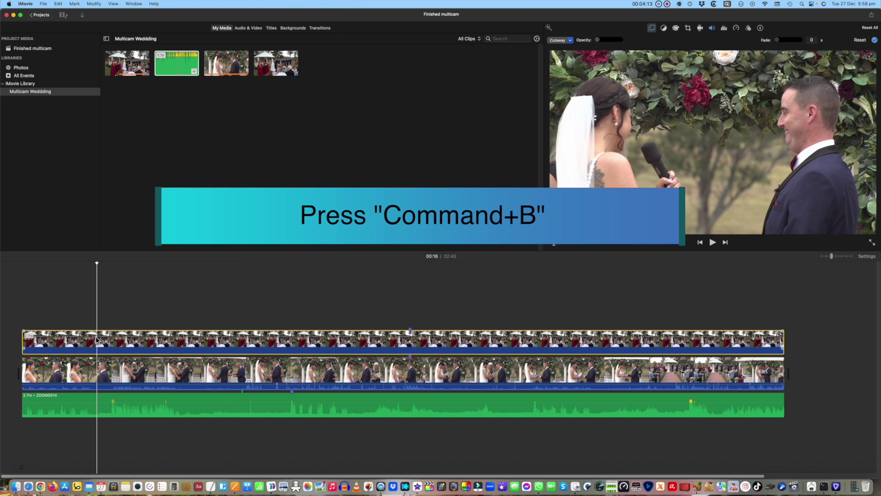
Step: Split the cutaway at 00:16 and 00:20 and set the middle piece to full opacity
key("super+b")
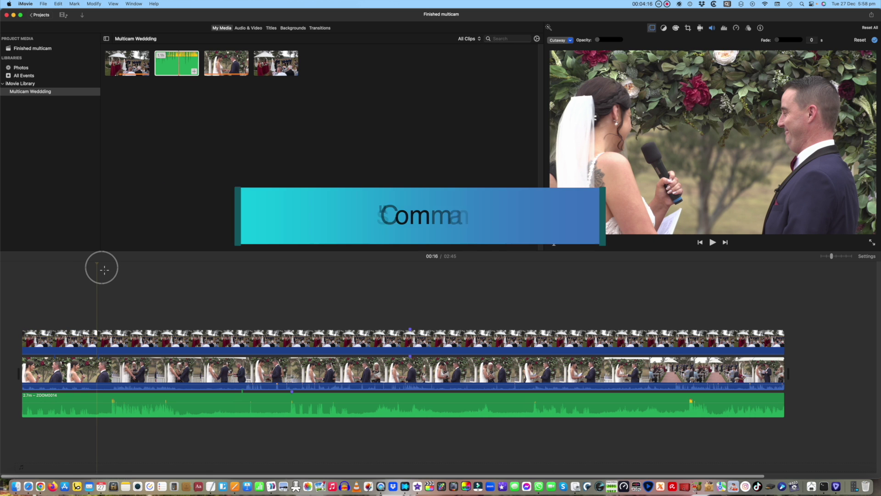
left_click(108, 342)
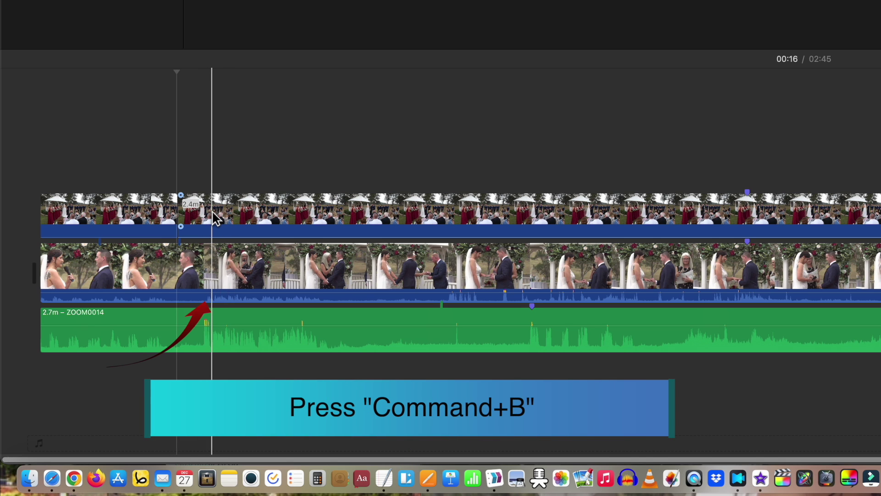
left_click(217, 220)
key("super+b")
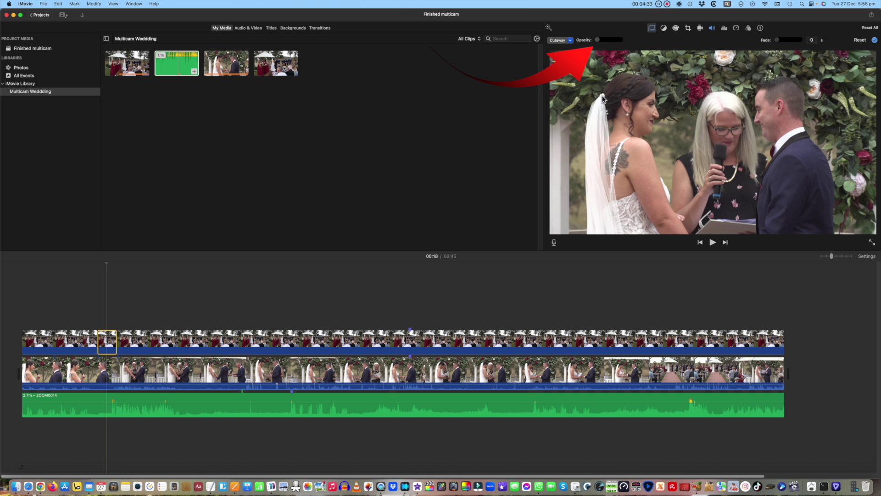
left_click_drag(599, 40, 628, 36)
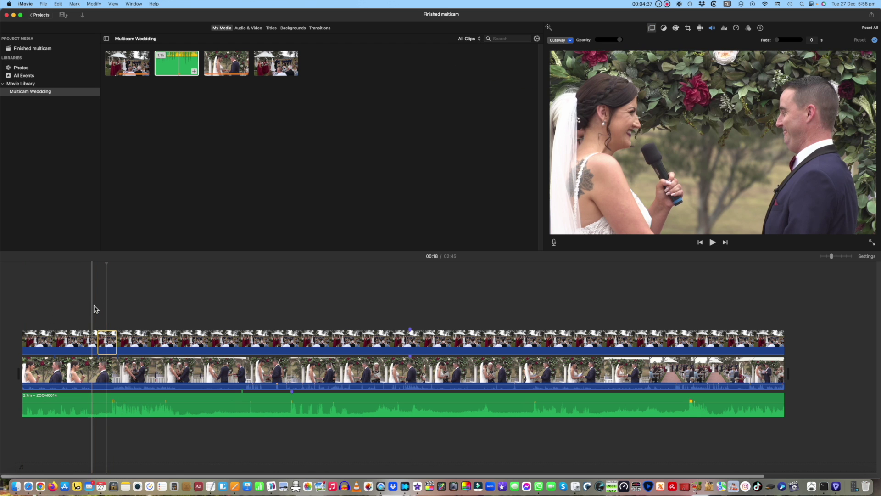
Step: Play the switch back twice to check the return to the close-up angle
key("space")
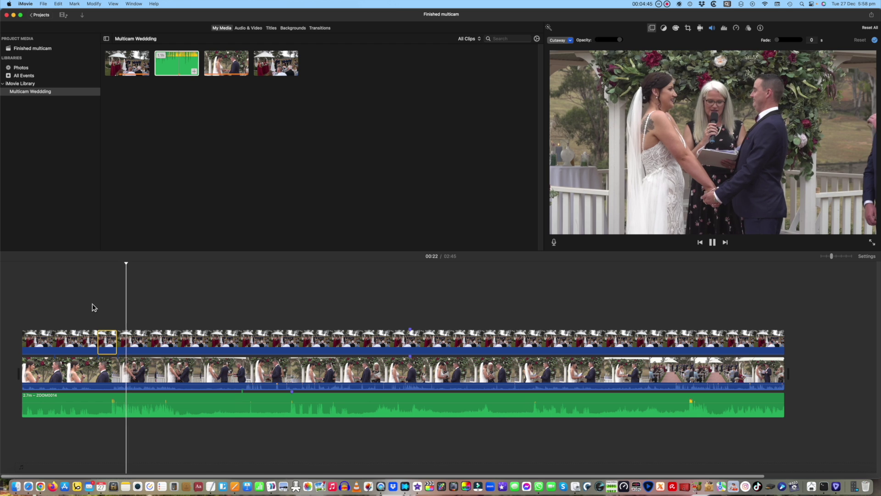
key("space")
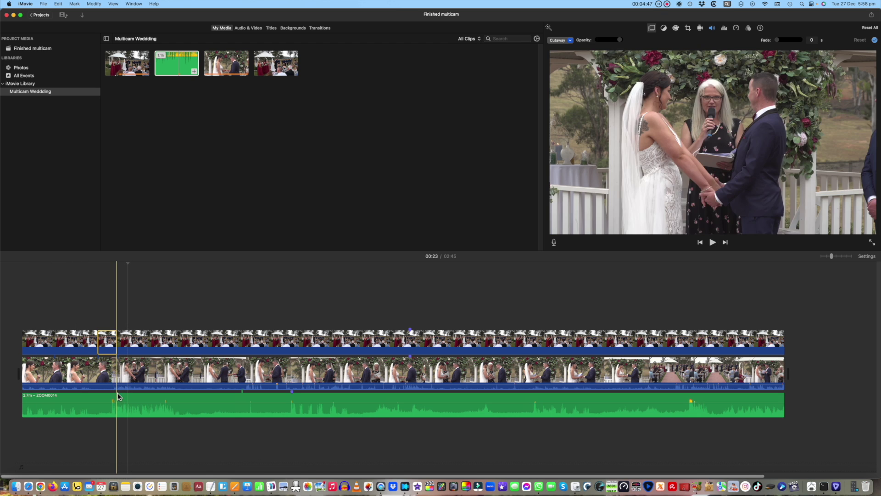
left_click(126, 387)
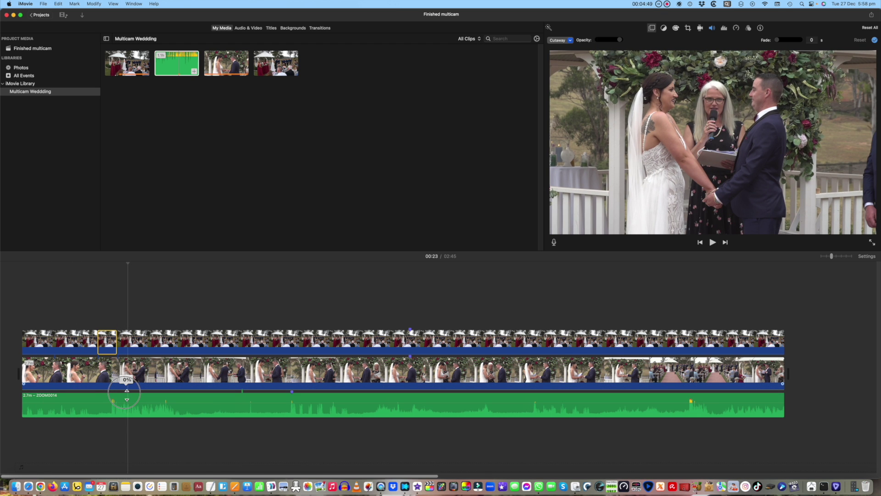
key("space")
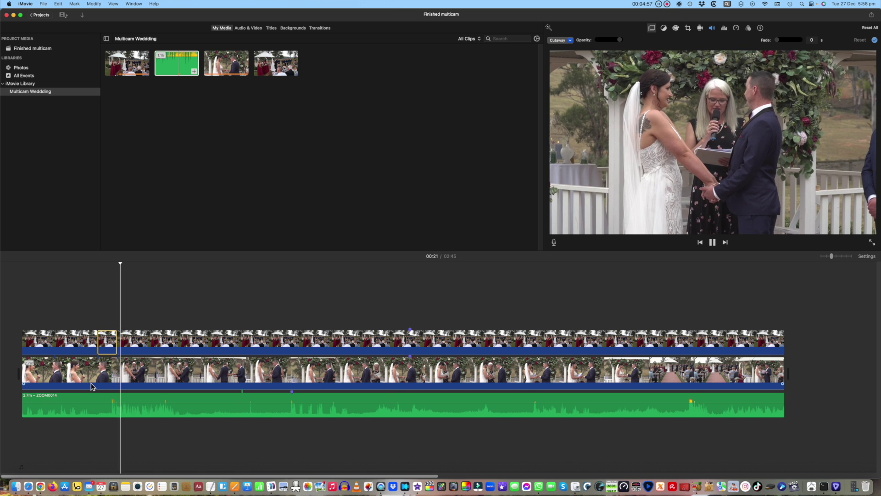
key("space")
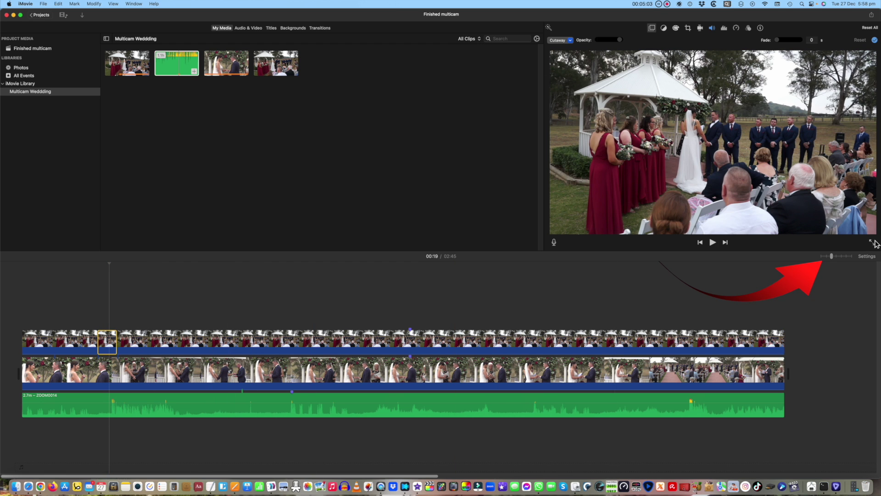
Step: Zoom in around 00:20 and drag the cutaway edit point earlier to end the switch sooner
left_click(834, 257)
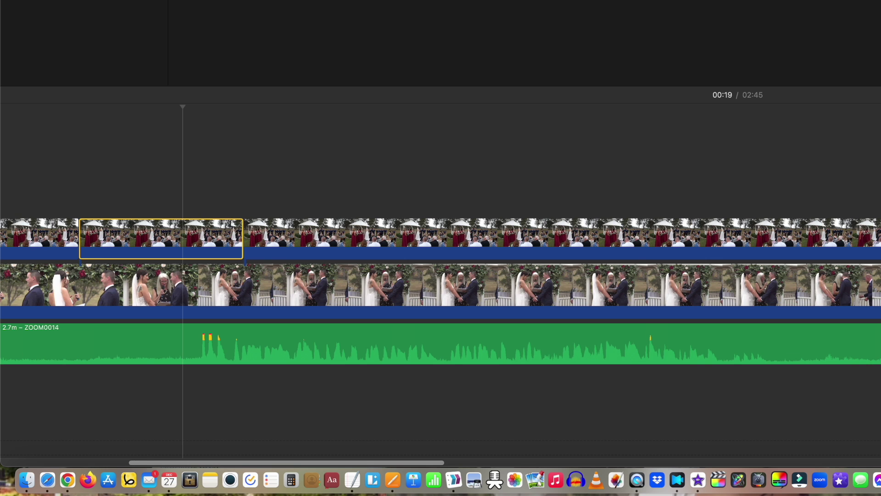
key("super+equal")
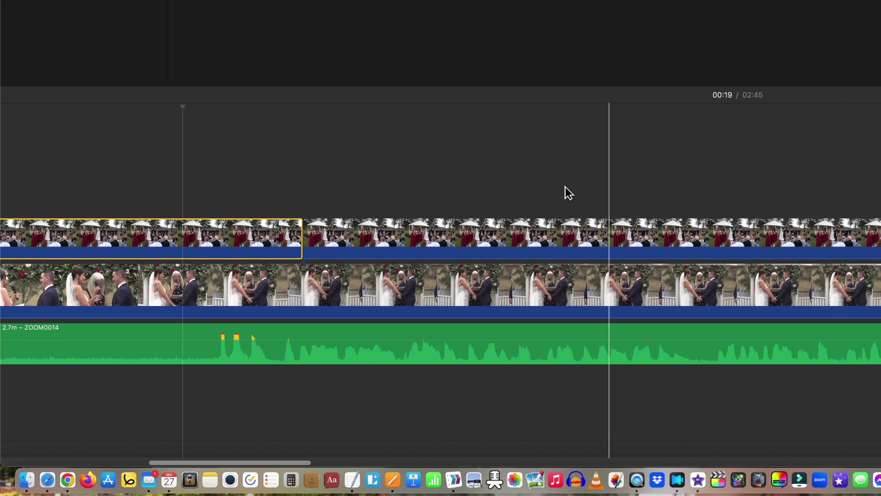
left_click(291, 238)
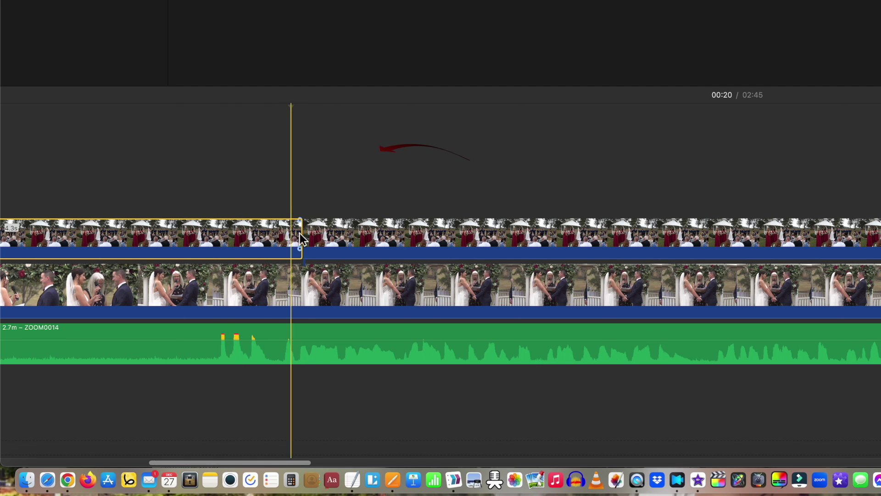
left_click(310, 237)
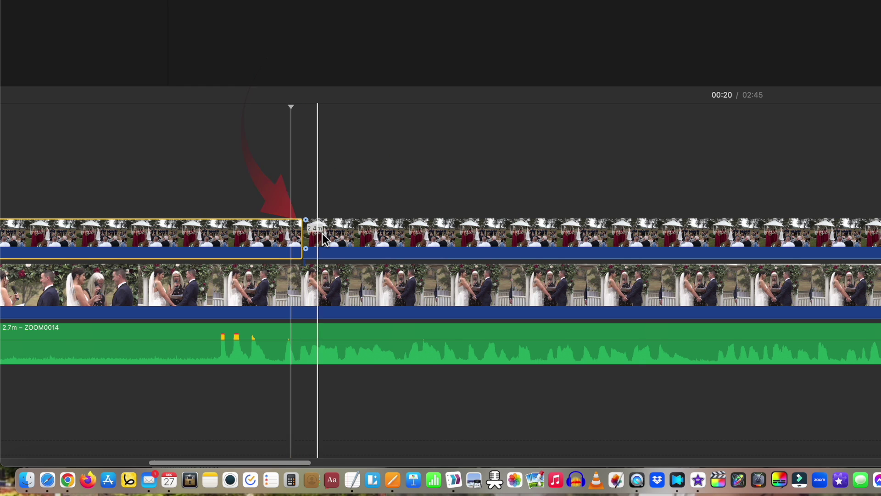
left_click(319, 232)
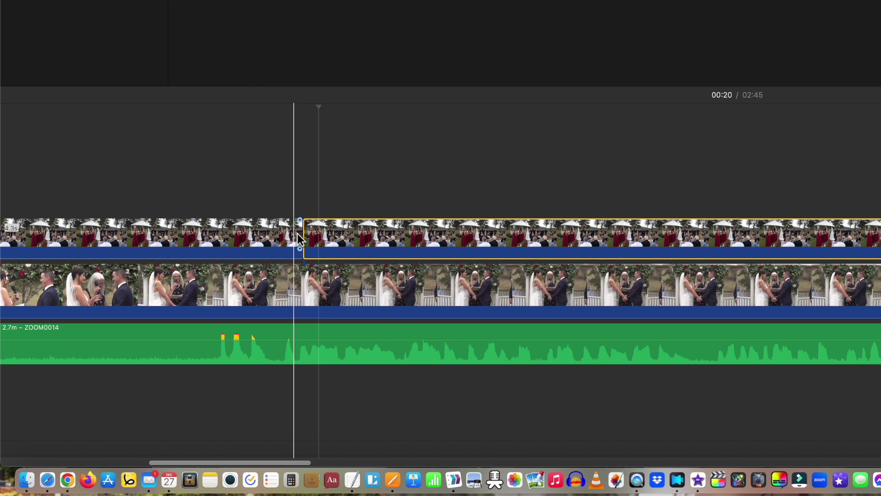
left_click(282, 235)
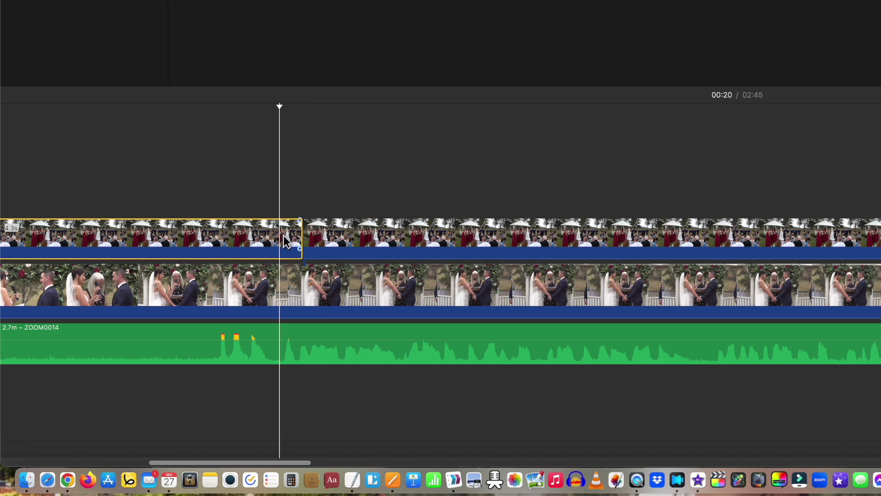
left_click(315, 236)
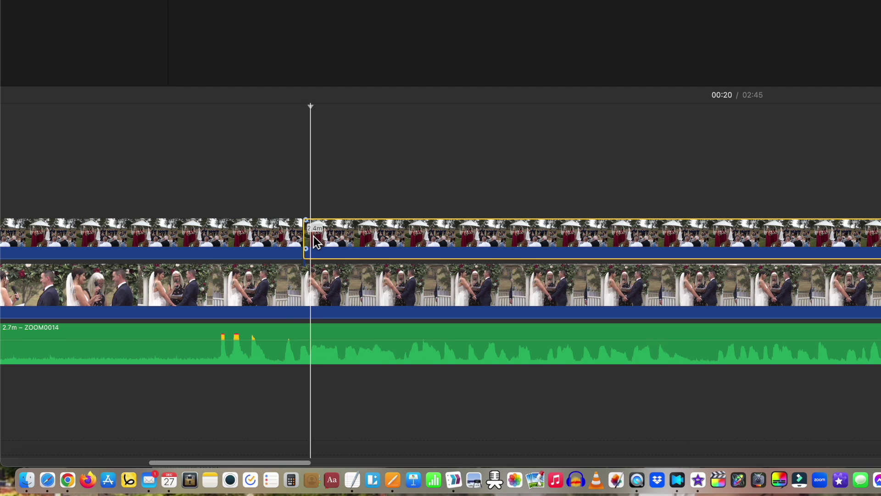
left_click_drag(310, 239, 225, 243)
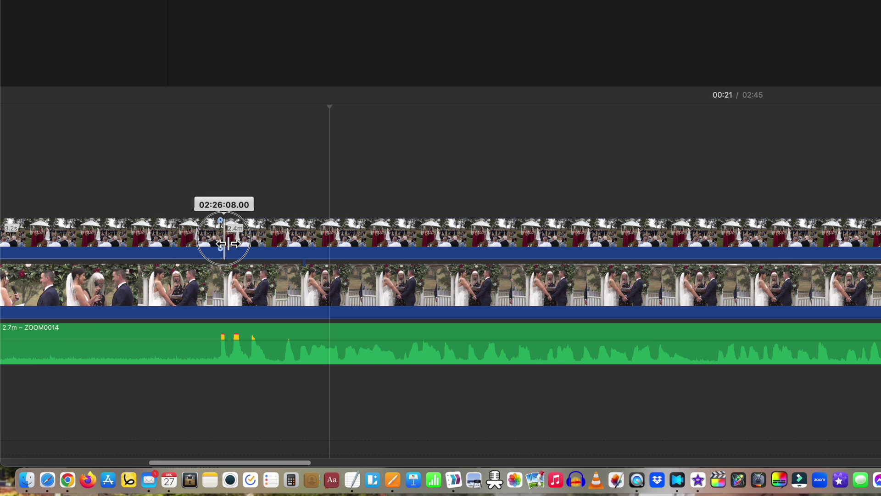
left_click_drag(224, 243, 224, 244)
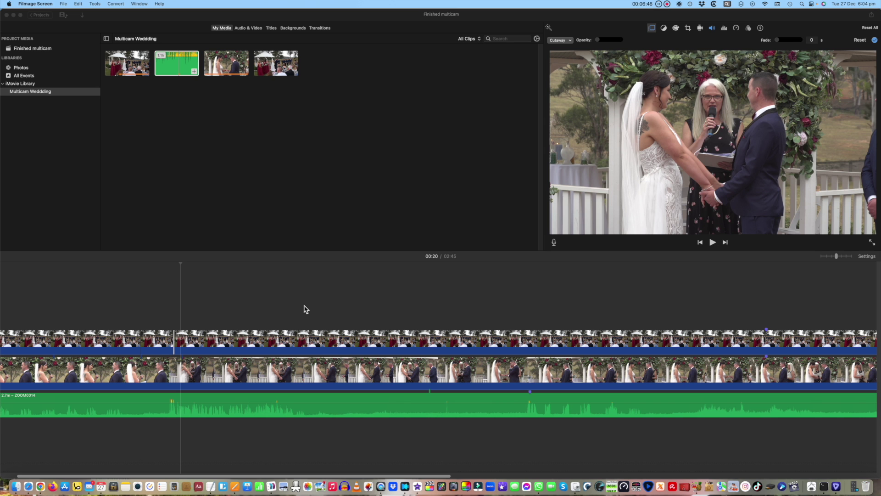
Step: Find 00:33 in the ceremony and split all three synced tracks there
left_click(299, 333)
key("space")
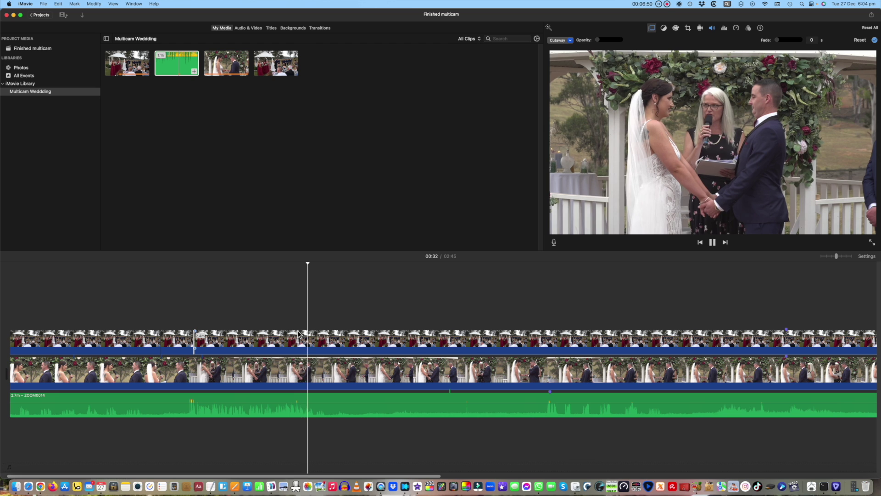
key("space")
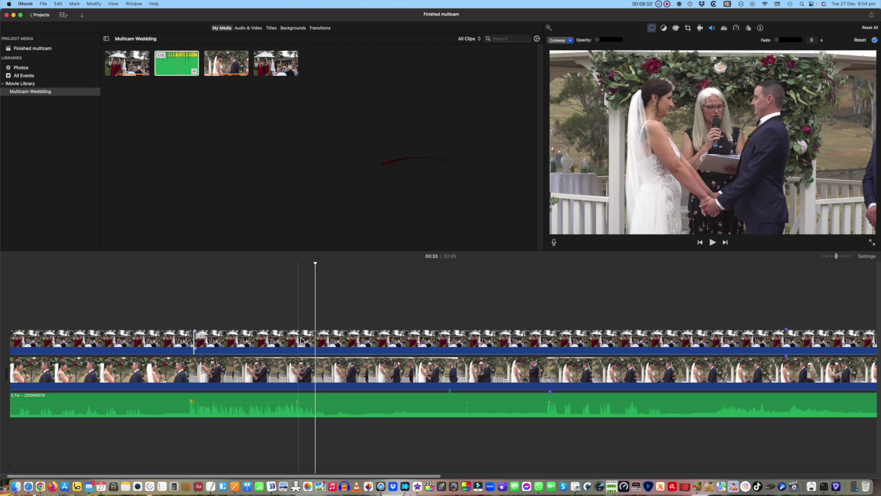
left_click_drag(322, 307, 311, 416)
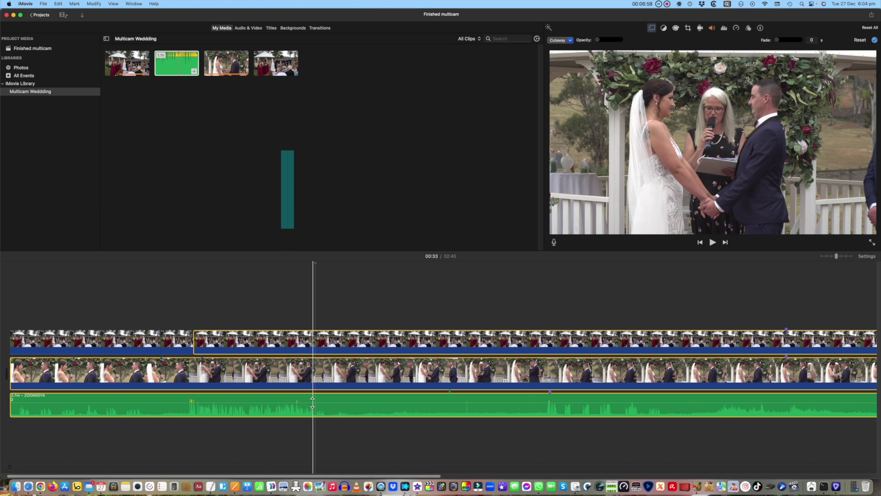
key("super+b")
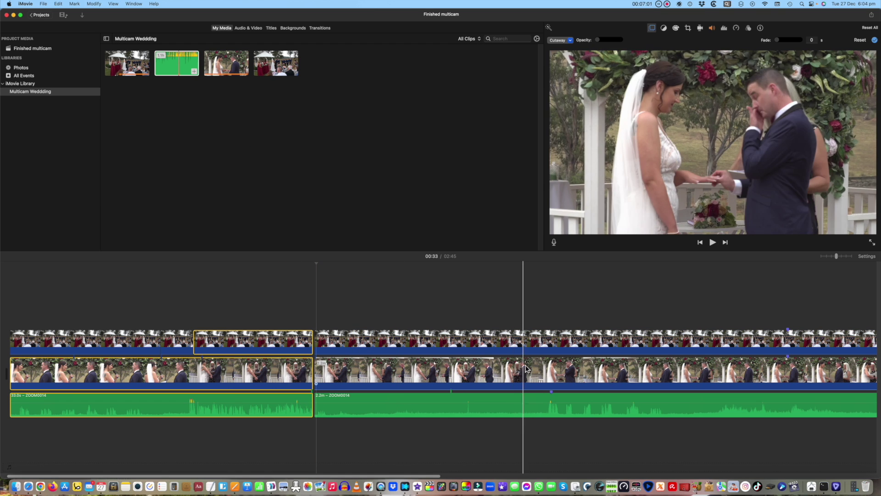
Step: Split all three tracks again at 00:49 and delete the 16-second section between cuts
scroll(467, 368, "left", 1)
left_click(467, 368)
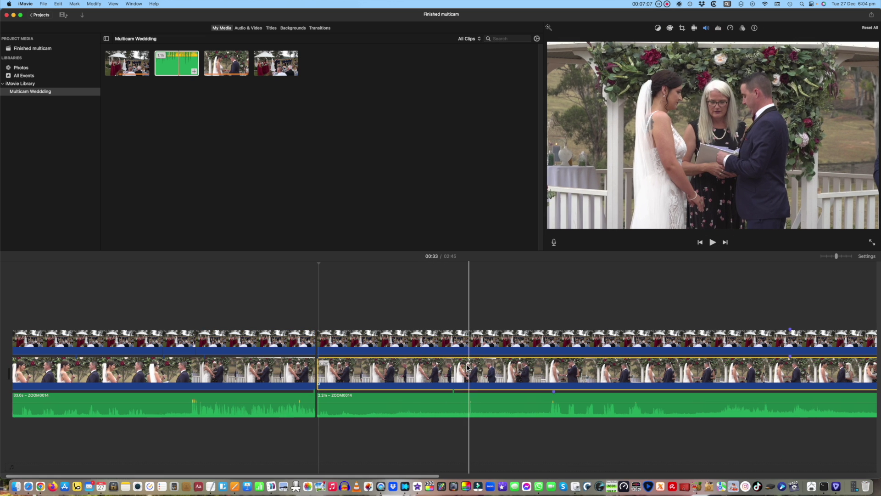
left_click_drag(469, 312, 471, 404)
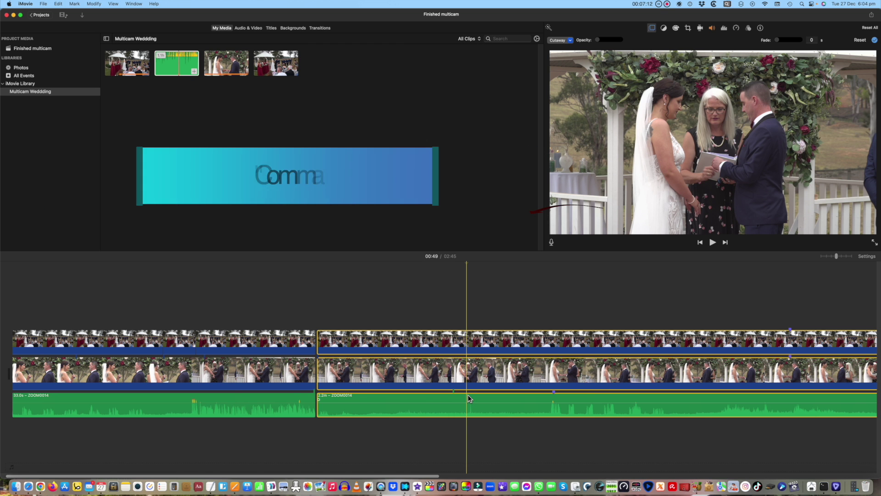
key("super+b")
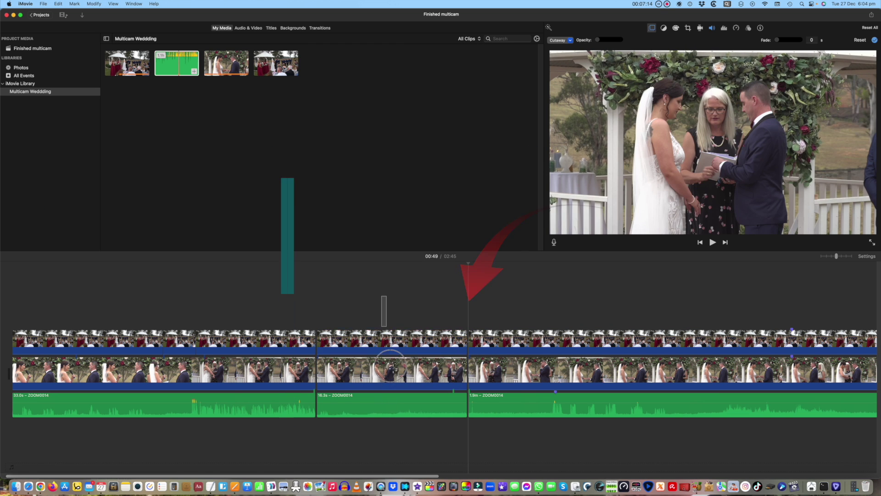
key("Delete")
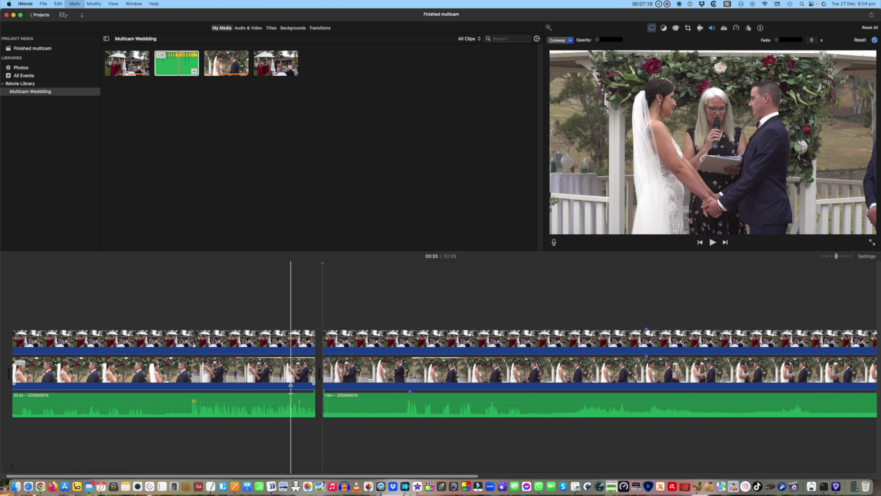
Step: Split the upper wide gazebo cutaway at 00:34, just after the jump cut, and make it fully opaque
key("space")
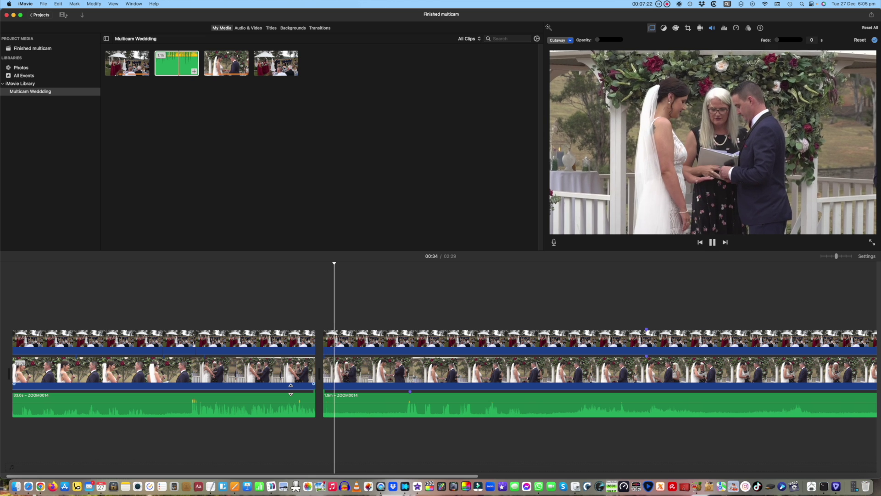
left_click(335, 267)
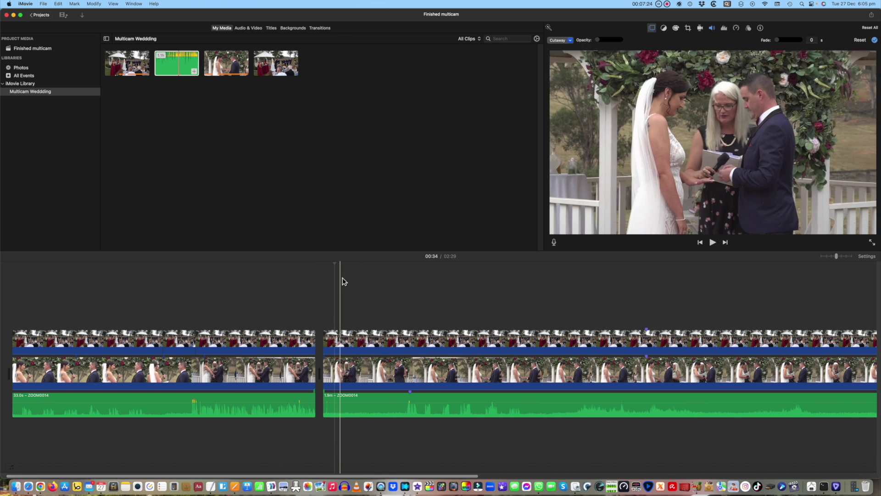
left_click(349, 339)
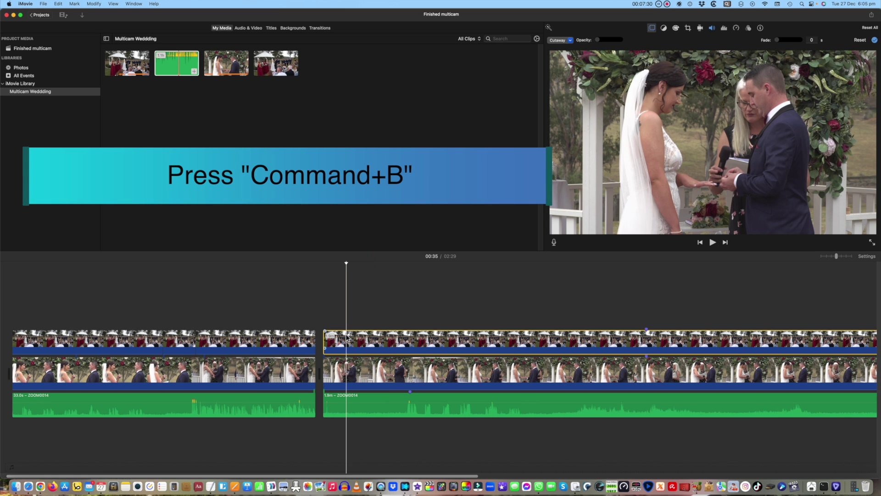
key("super+b")
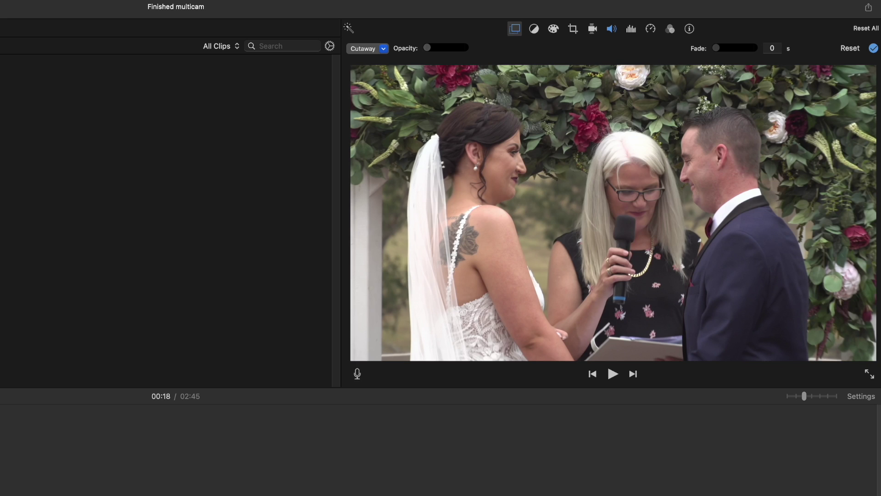
left_click_drag(429, 47, 505, 53)
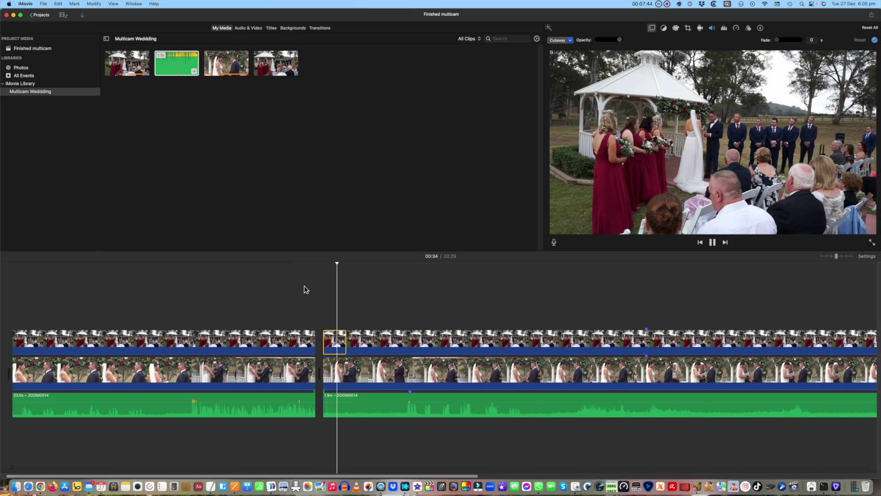
key("space")
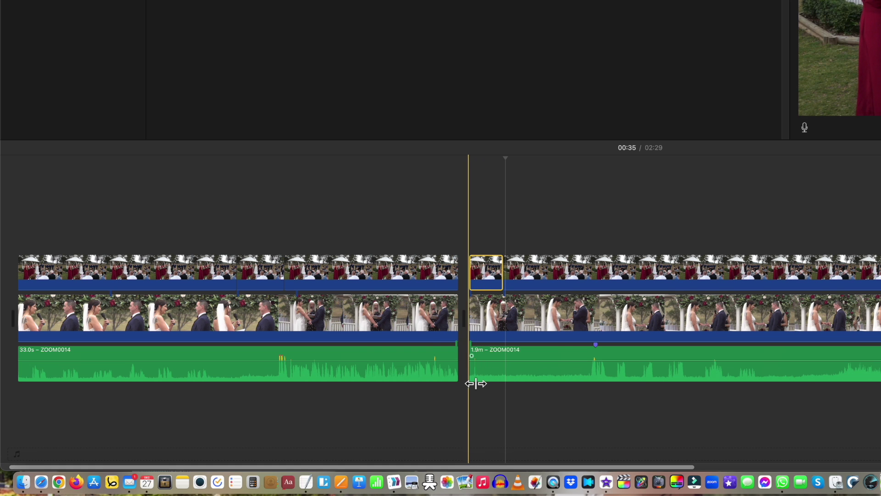
Step: Overlap the ZOOM0014 audio clips, extending the earlier one to 34.6s, and fade the later in and the earlier out
left_click_drag(472, 379, 422, 386)
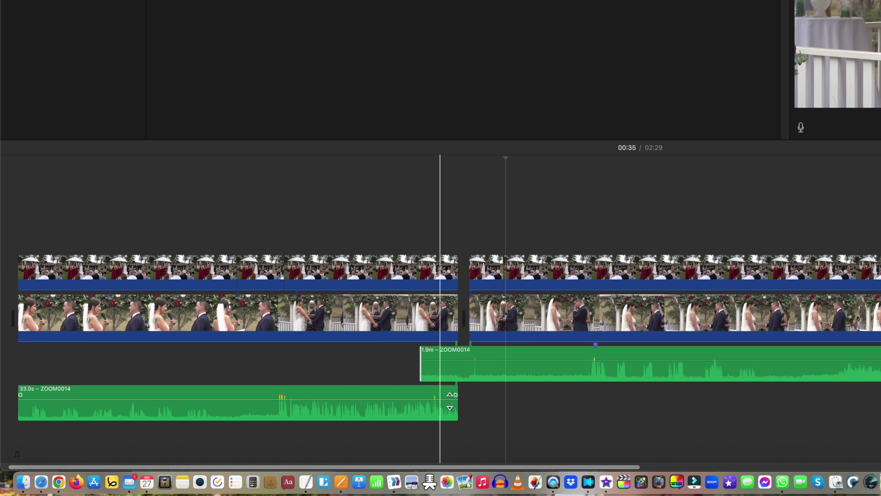
left_click_drag(459, 409, 491, 408)
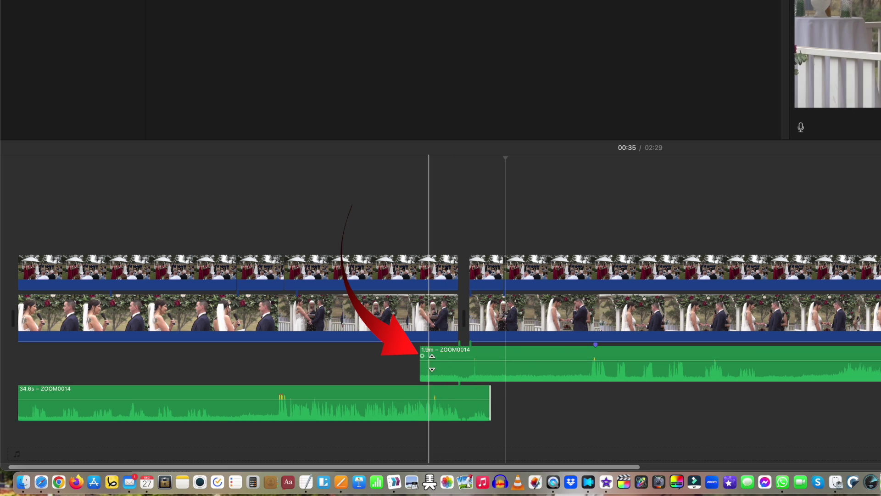
left_click_drag(421, 359, 486, 355)
left_click_drag(488, 394, 418, 394)
Step: Play back the audio crossfade from just before it, then drag the wide gazebo clip toward the timeline
left_click(409, 351)
key("space")
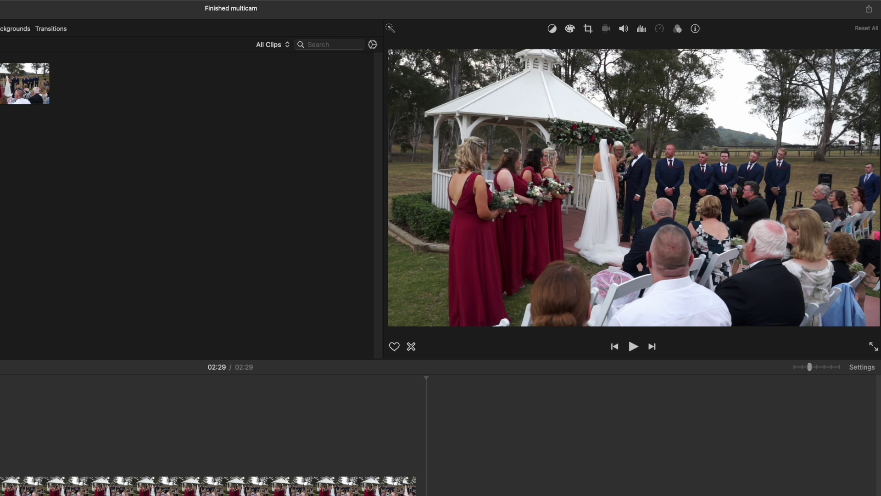
left_click_drag(24, 84, 473, 425)
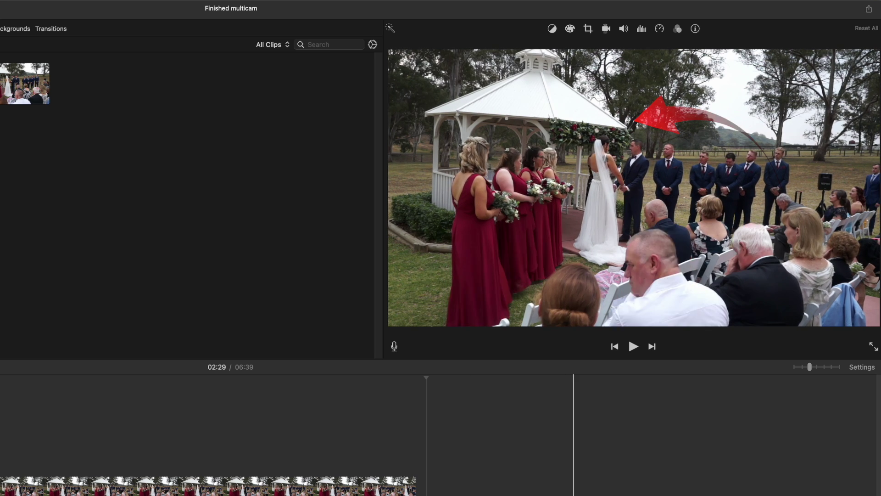
Step: Place the wide gazebo clip as a cutaway near 02:34 and rotate it four quarter turns back to upright
left_click_drag(24, 83, 496, 480)
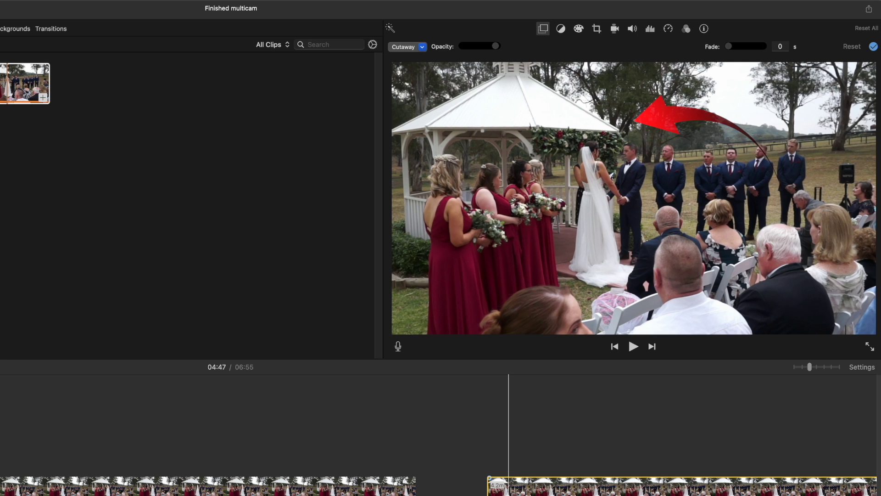
left_click(463, 490)
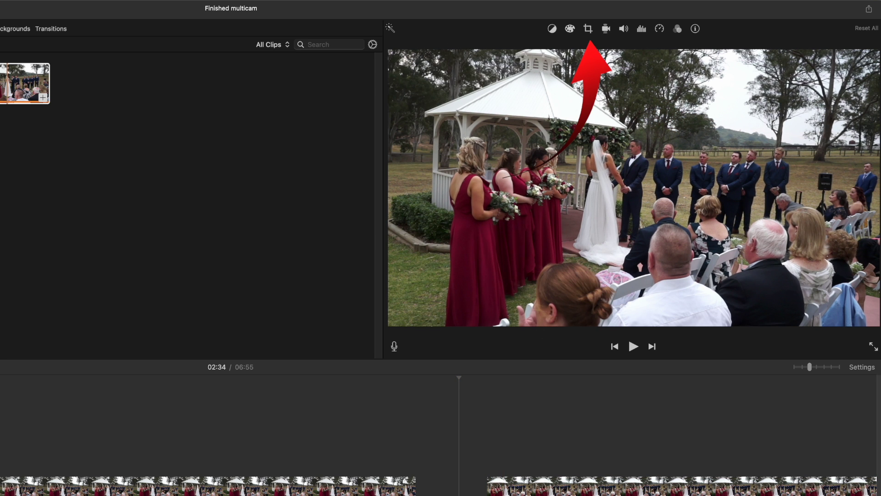
left_click(591, 31)
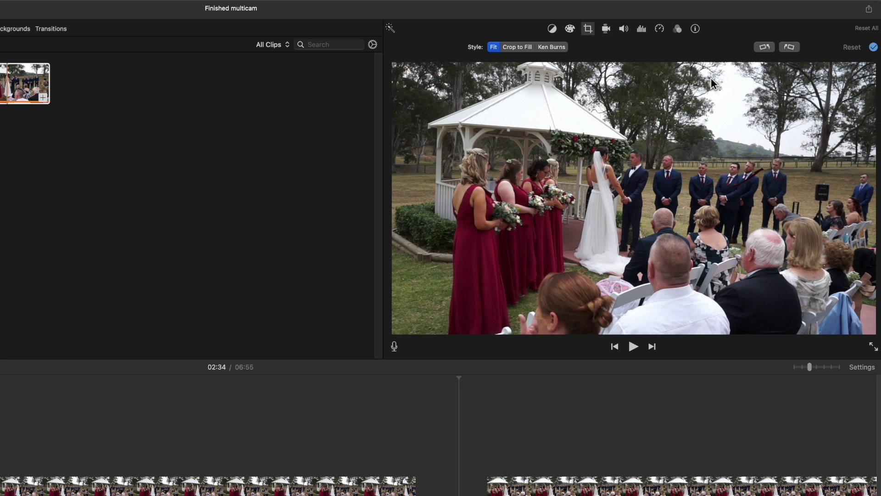
left_click(789, 47)
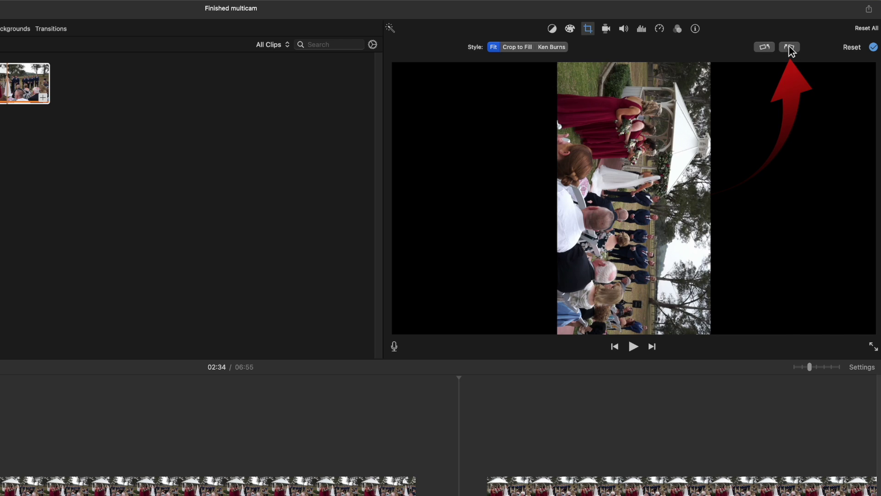
left_click(790, 48)
left_click(789, 47)
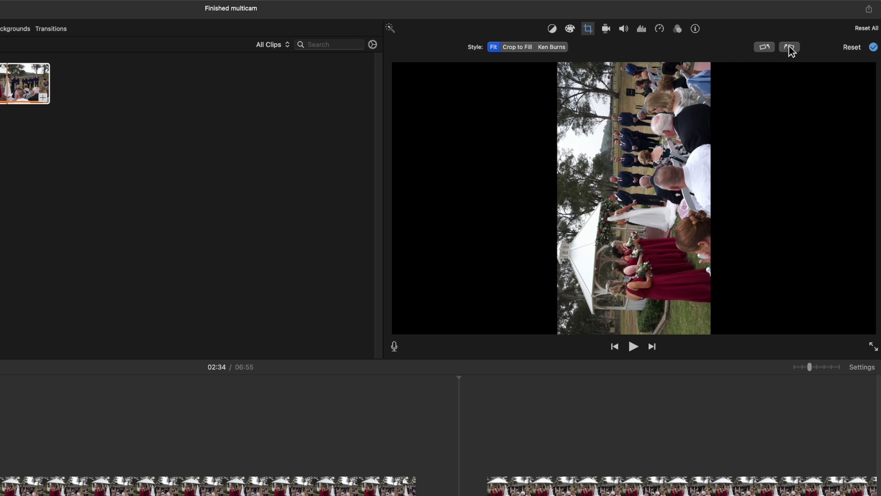
left_click(789, 48)
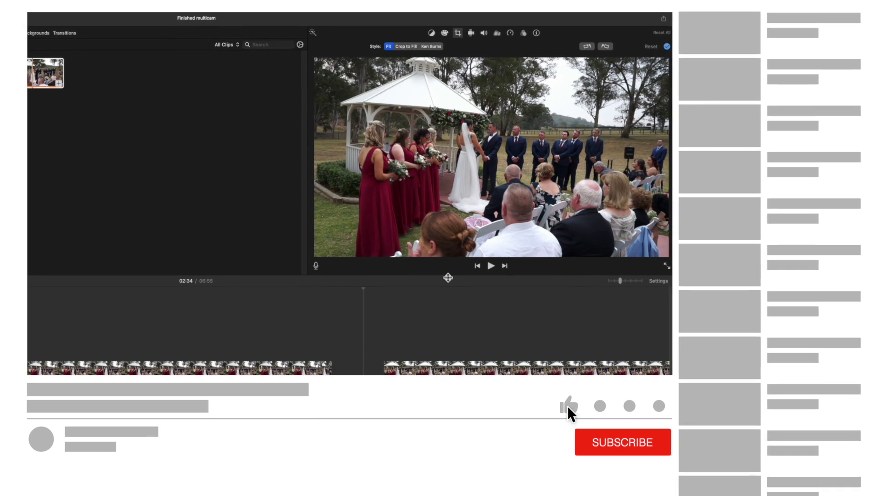